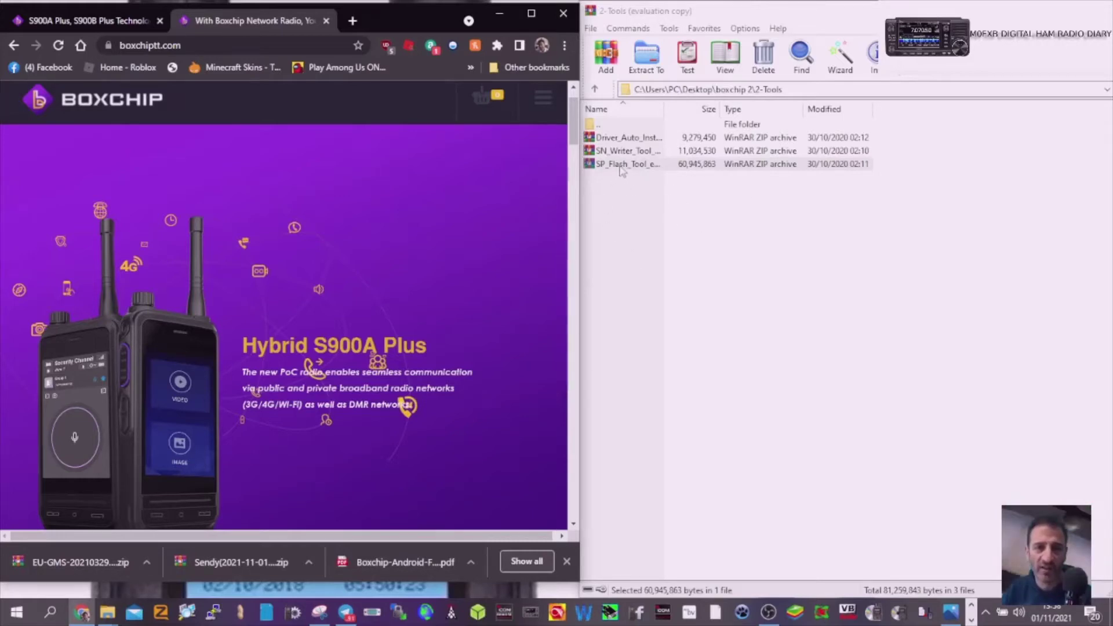
# - Open the SP_Flash_Tool zip in WinRAR and launch flash_tool.exe from its folder
pyautogui.doubleClick(631, 167)
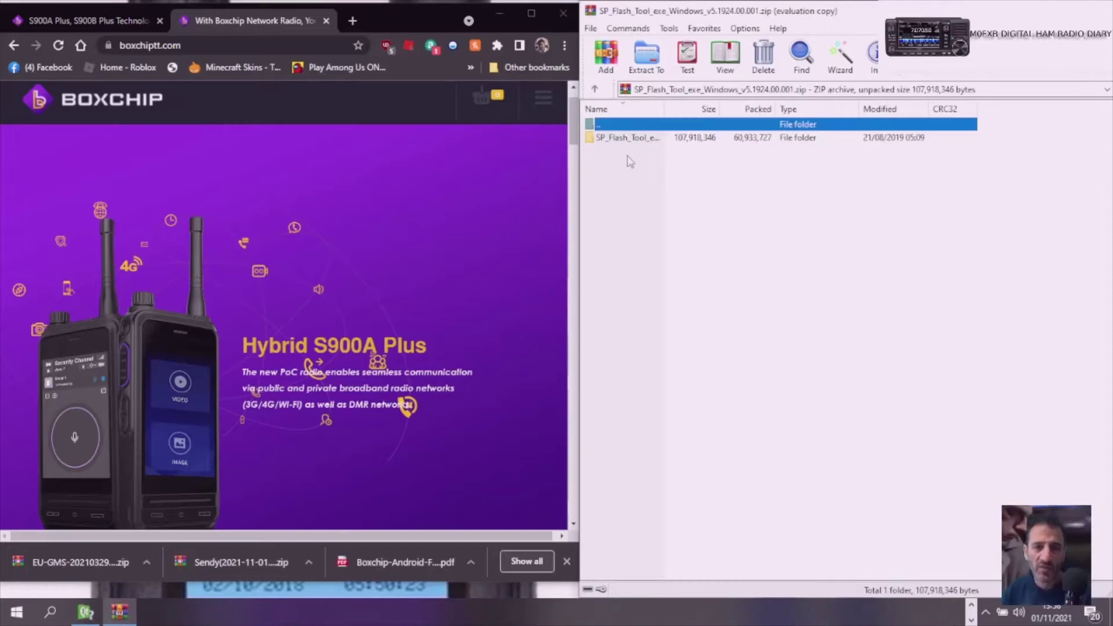
pyautogui.doubleClick(626, 140)
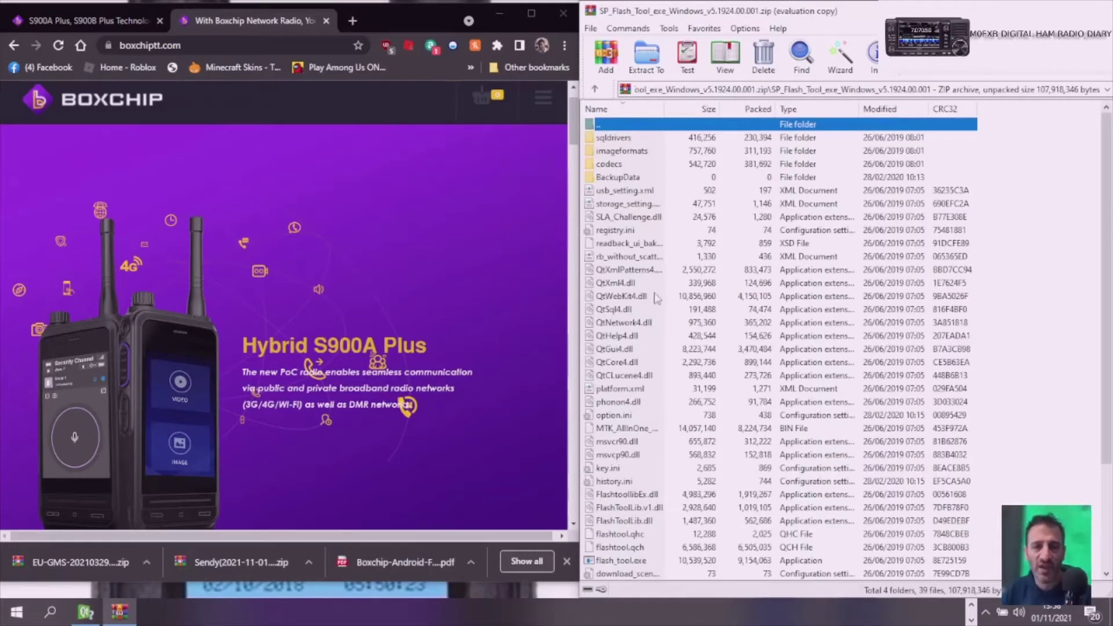
pyautogui.scroll(-4, 657, 297)
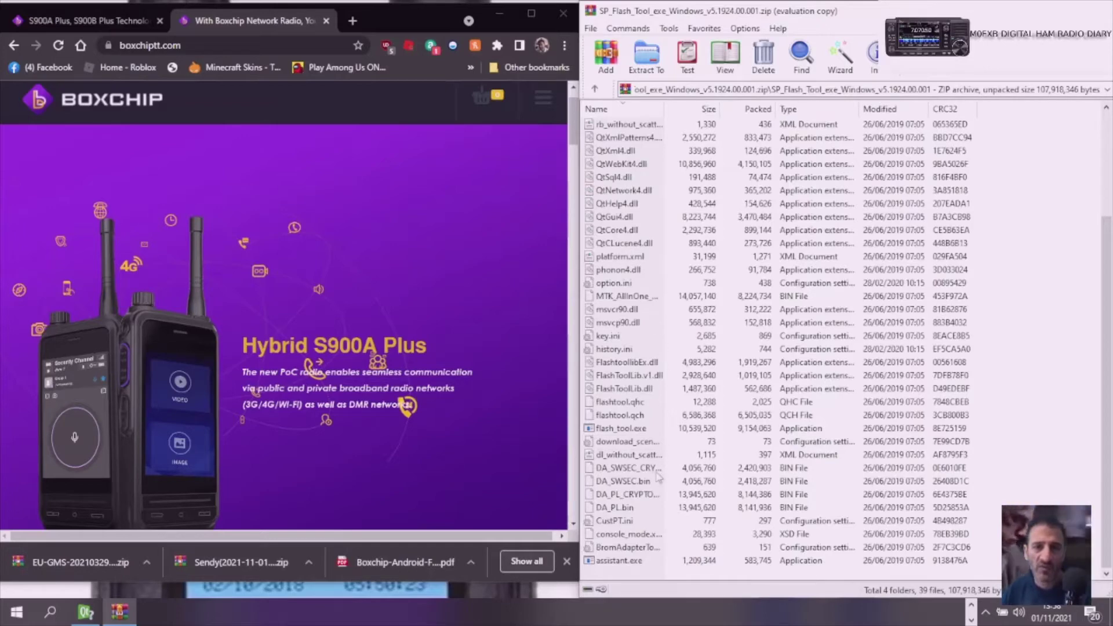
pyautogui.doubleClick(622, 431)
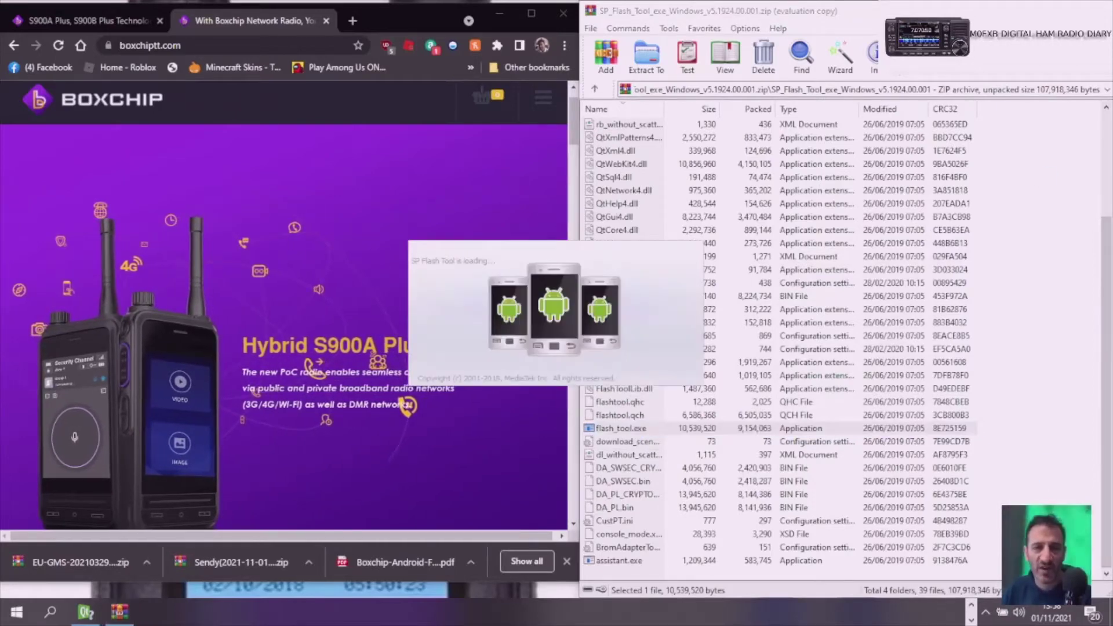
# - Open the Driver_Auto_Installer archive in WinRAR and dismiss the licence reminder
pyautogui.moveTo(978, 22); pyautogui.dragTo(440, 22)
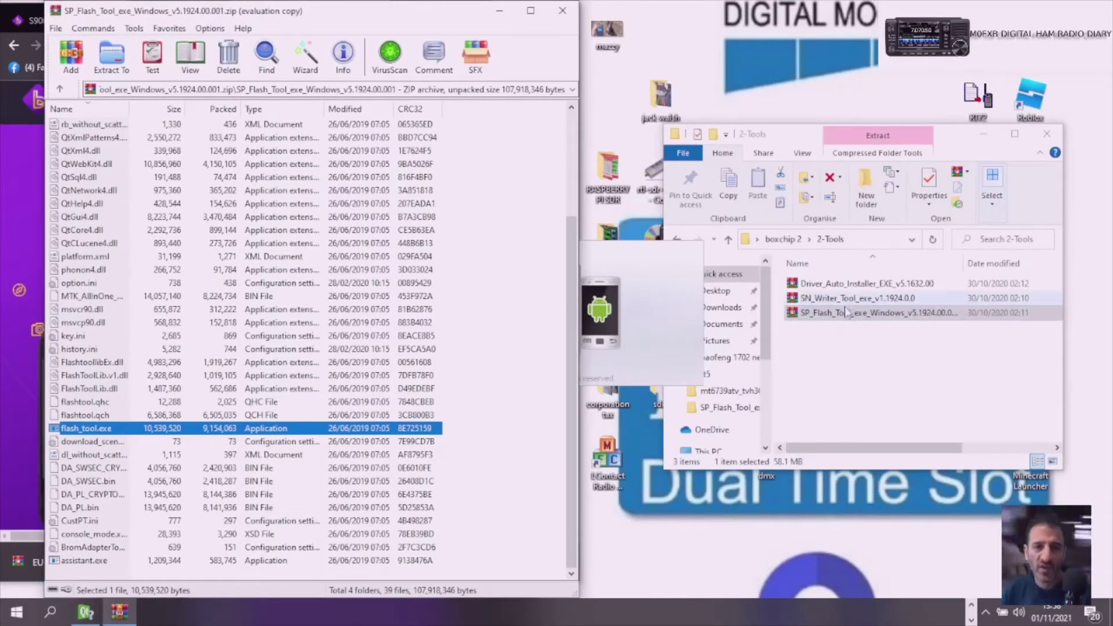
pyautogui.click(842, 285)
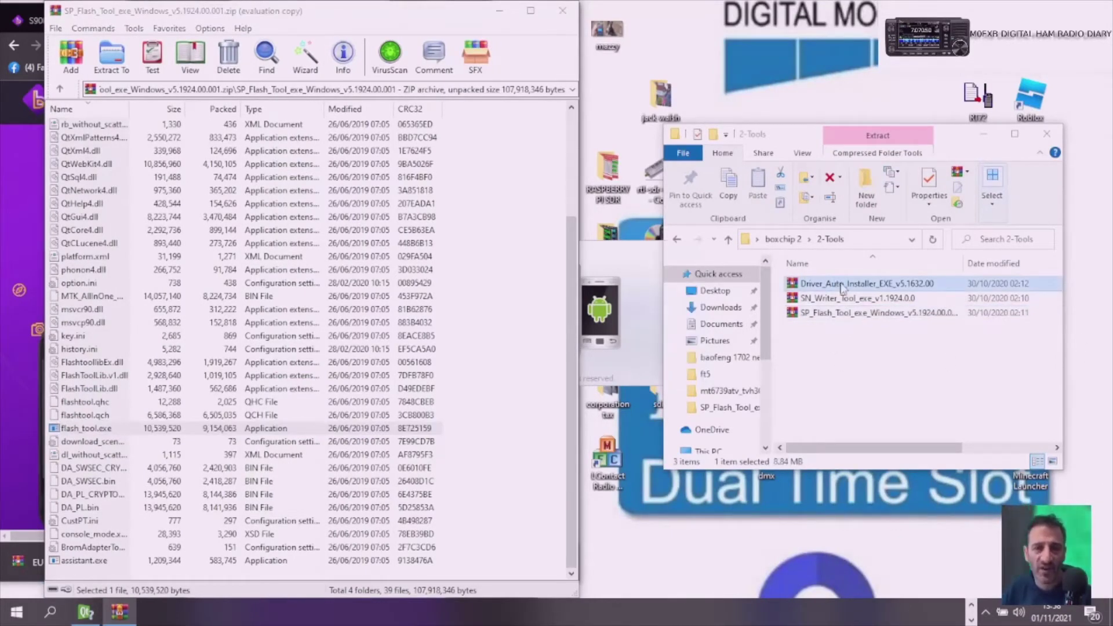
pyautogui.doubleClick(845, 289)
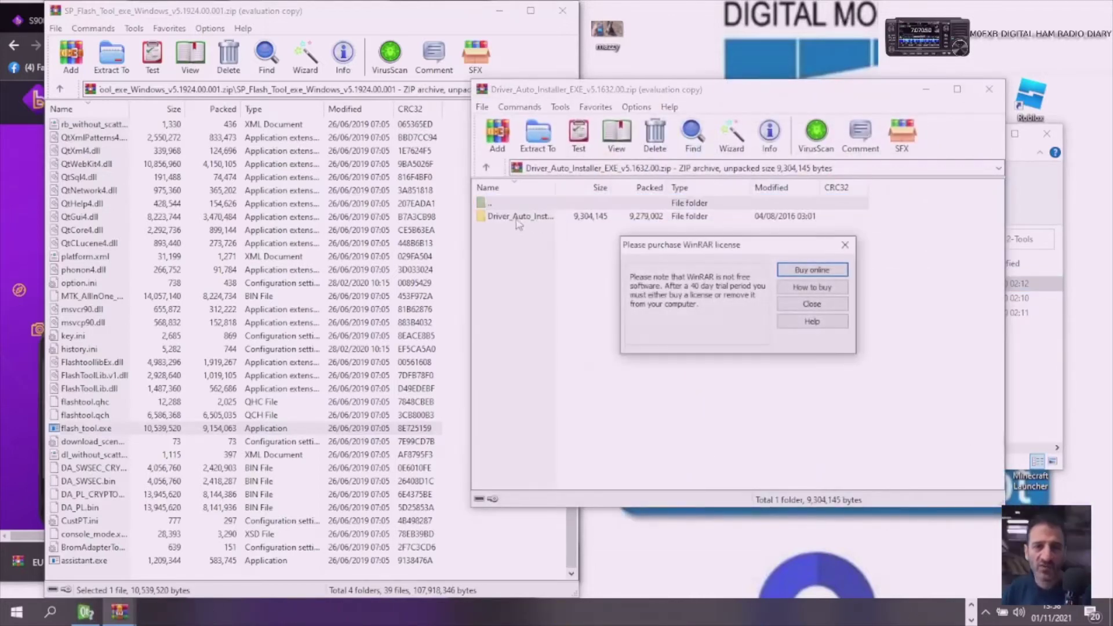
pyautogui.click(812, 303)
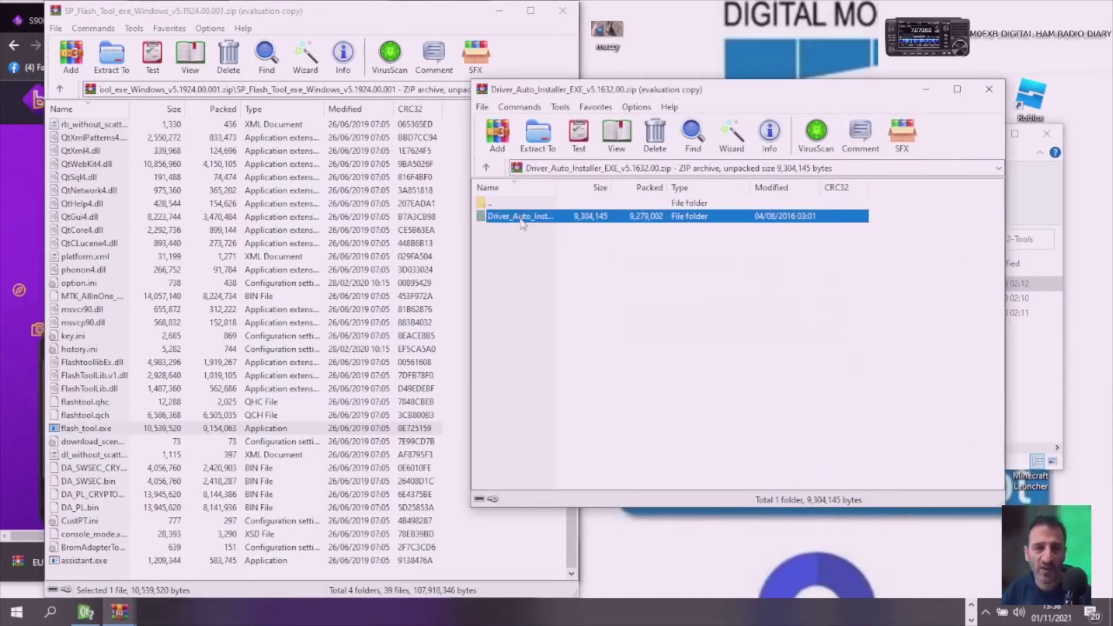
# - Run DriverInstall.exe from the archive folder and dismiss SP Flash Tool's missing scatter file error
pyautogui.doubleClick(521, 218)
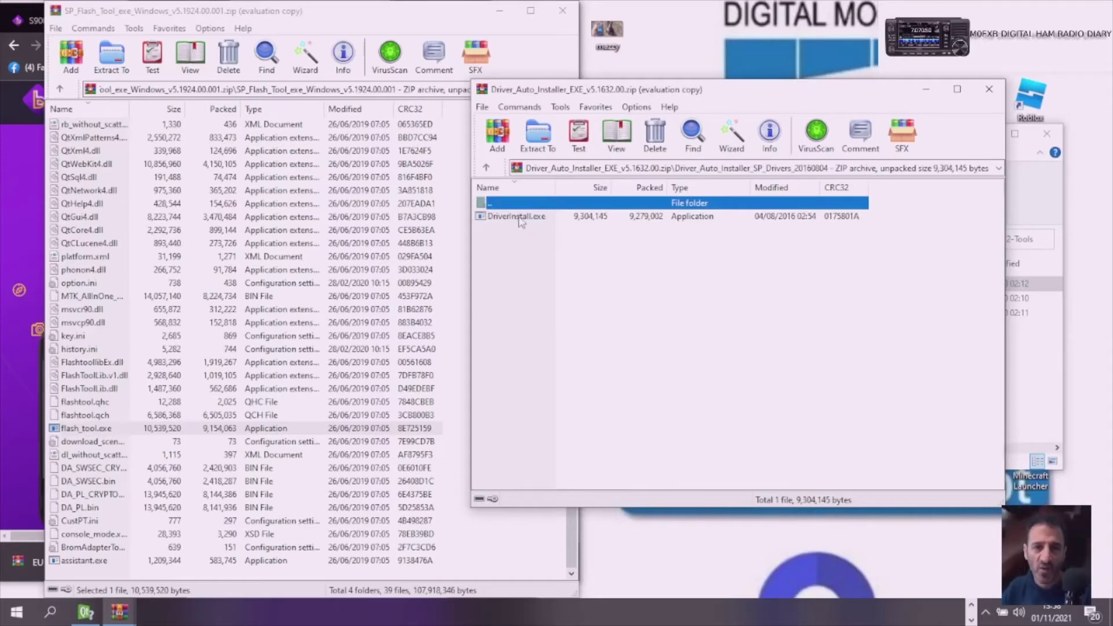
pyautogui.doubleClick(518, 217)
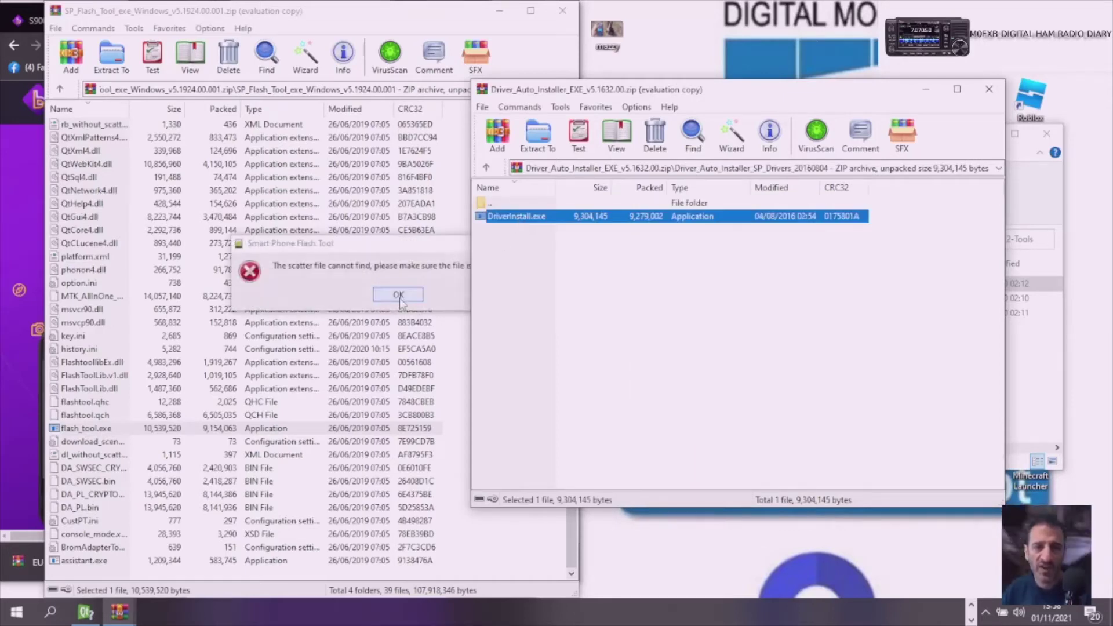
pyautogui.click(398, 296)
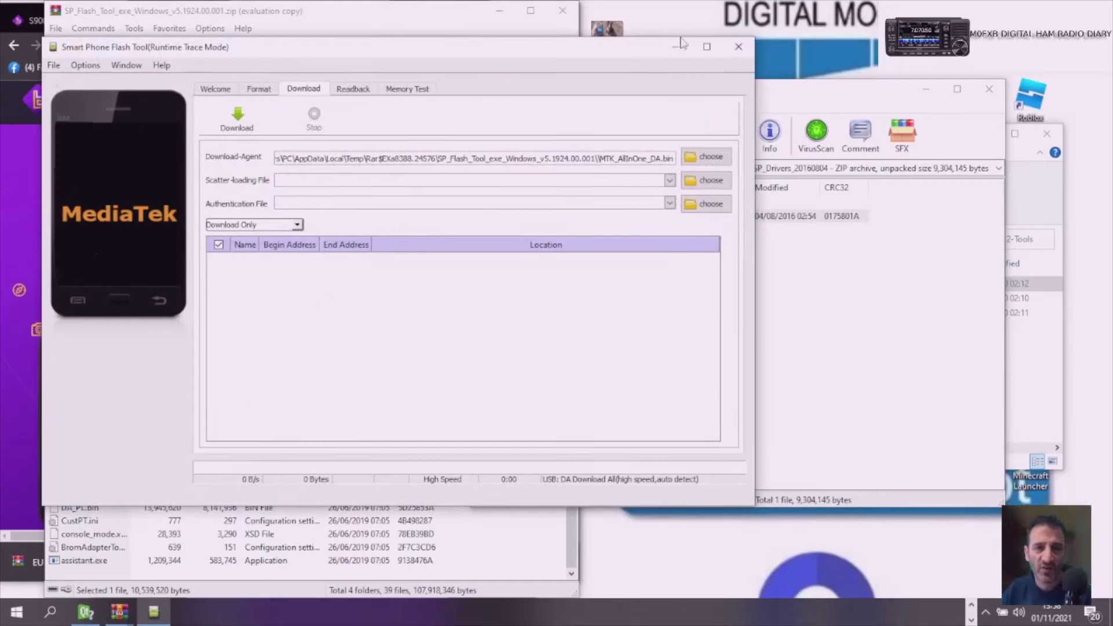
pyautogui.moveTo(525, 53); pyautogui.dragTo(699, 66)
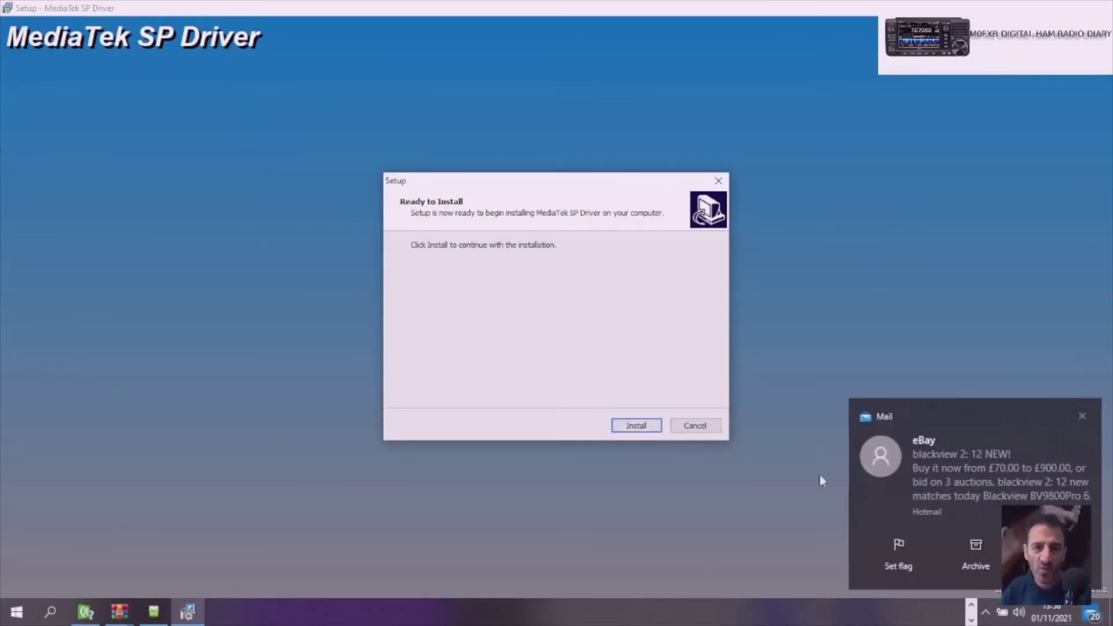
# - Cancel the MediaTek SP Driver setup at Ready to Install without installing the driver
pyautogui.click(698, 427)
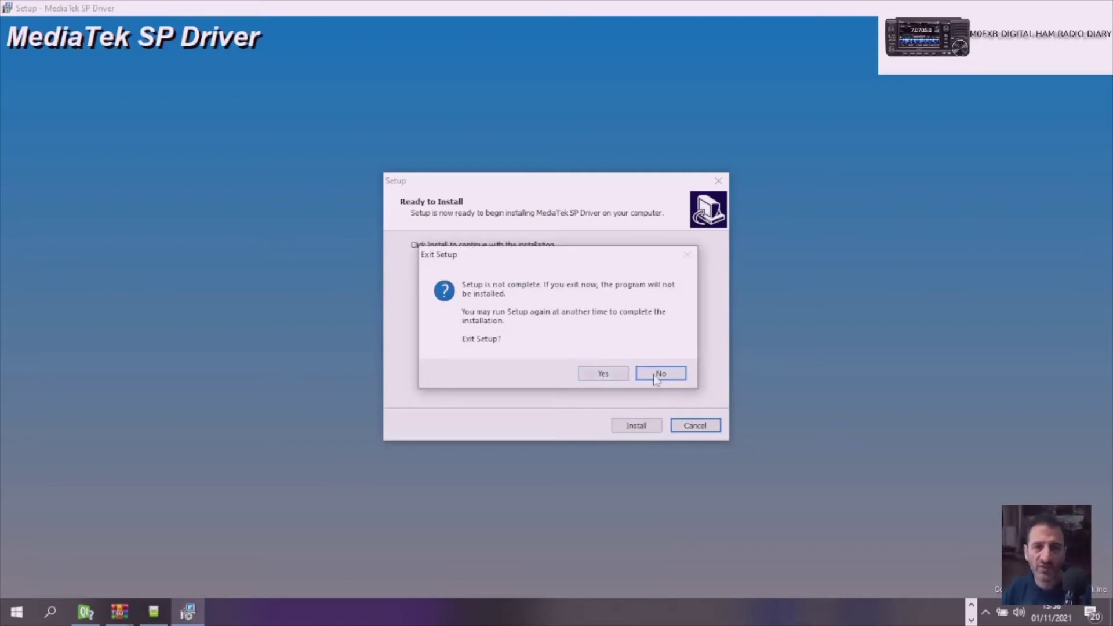
pyautogui.click(656, 374)
pyautogui.click(694, 426)
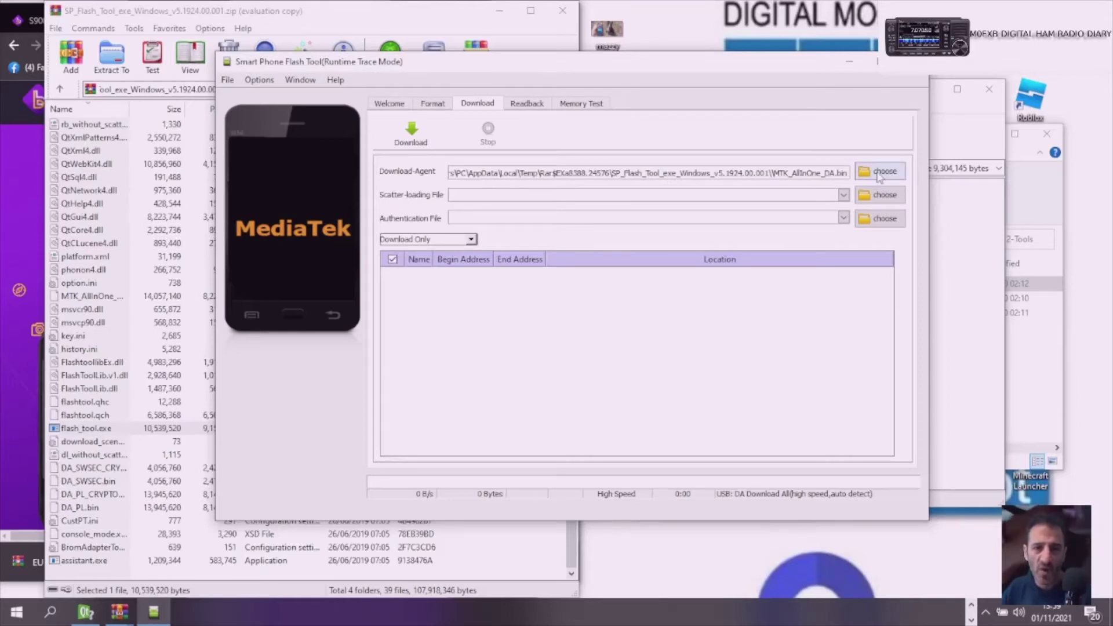
# - Browse for the scatter-loading file, reaching the mt6739atv_tvh30_s900 firmware folder
pyautogui.click(884, 197)
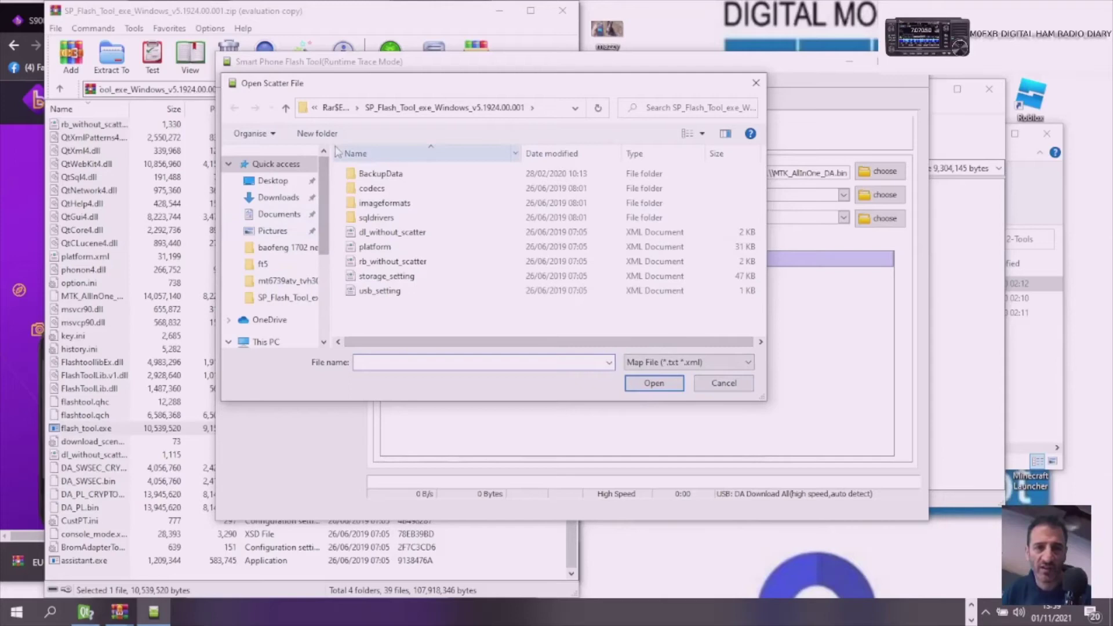
pyautogui.click(285, 108)
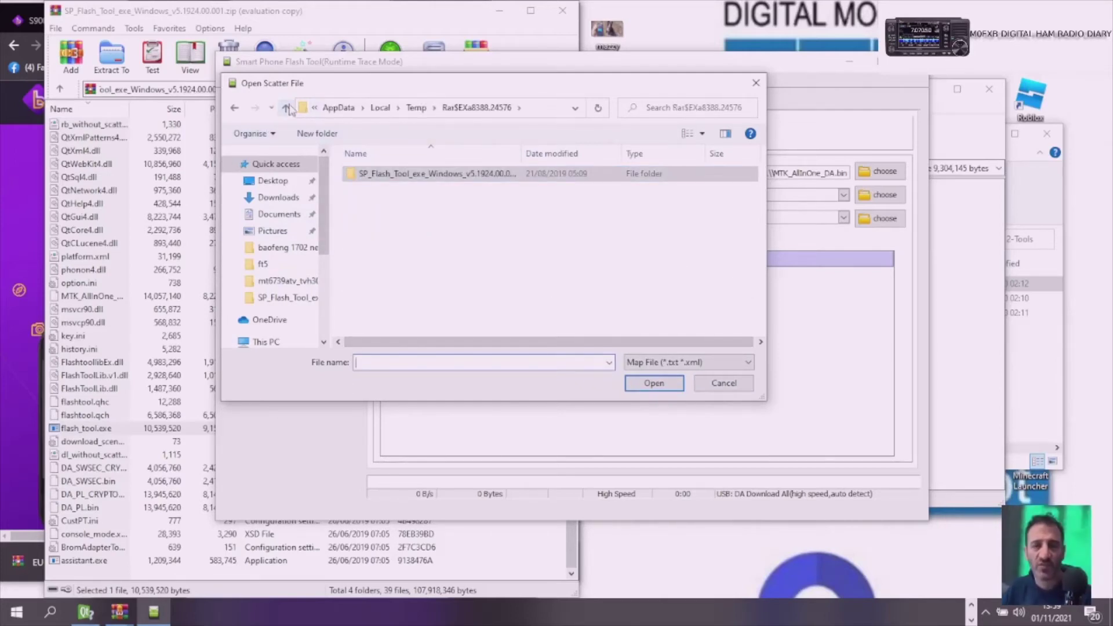
pyautogui.click(286, 109)
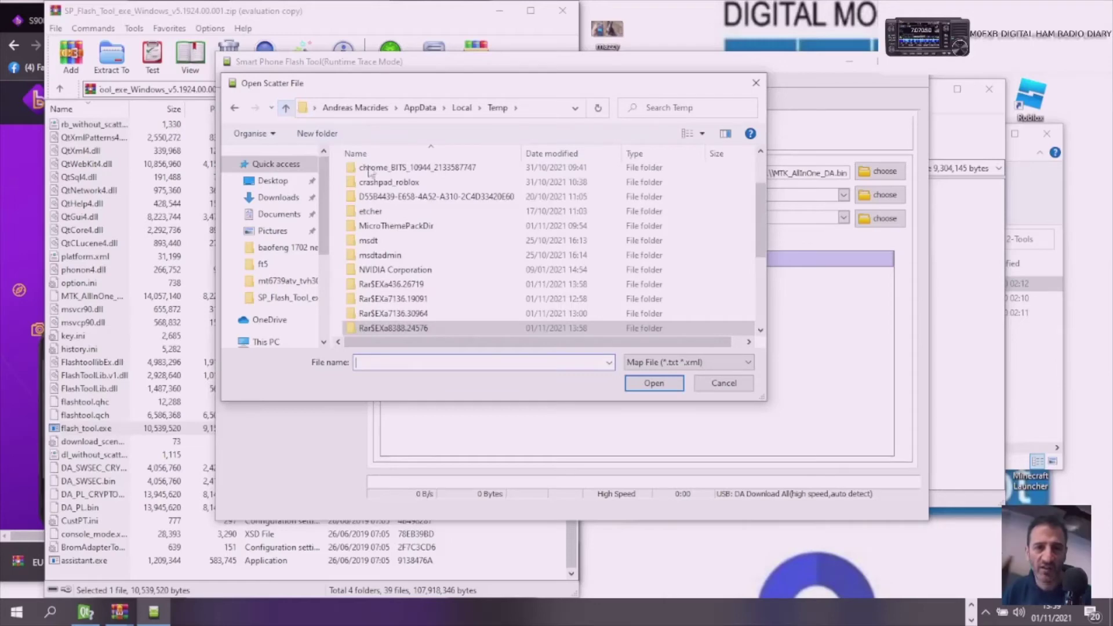
pyautogui.click(756, 83)
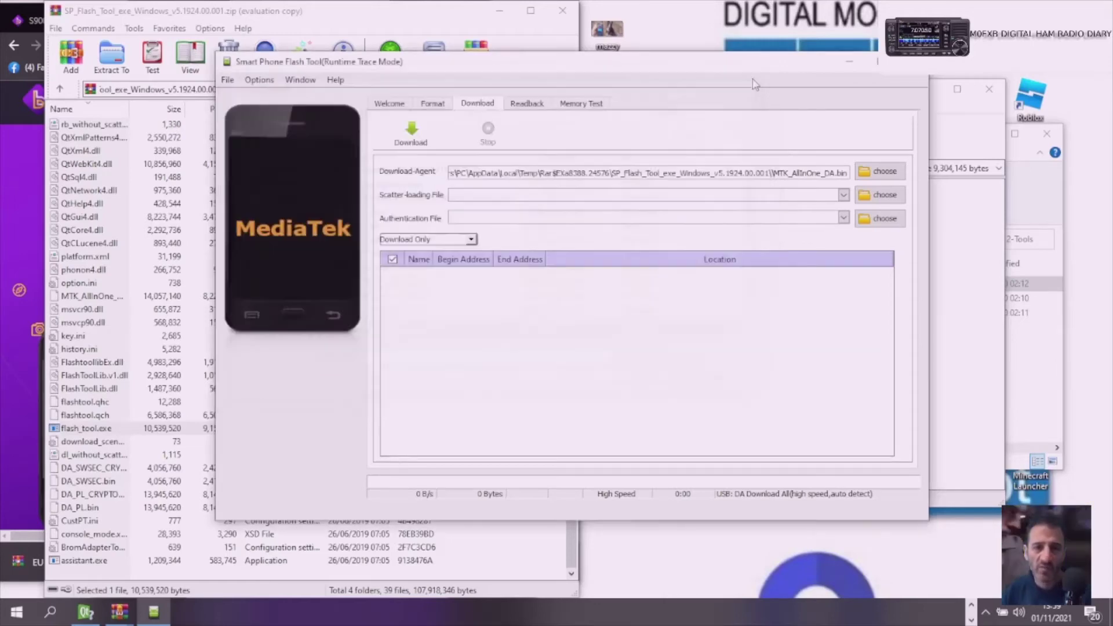
pyautogui.click(885, 196)
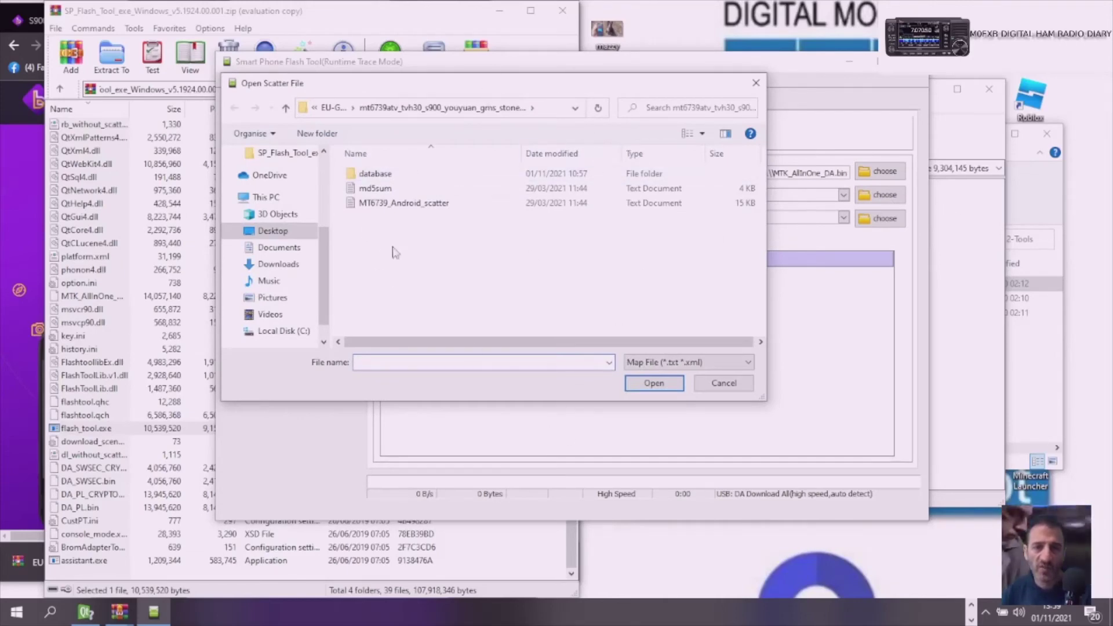
# - Load MT6739_Android_scatter and switch the download mode to Firmware Upgrade
pyautogui.doubleClick(398, 204)
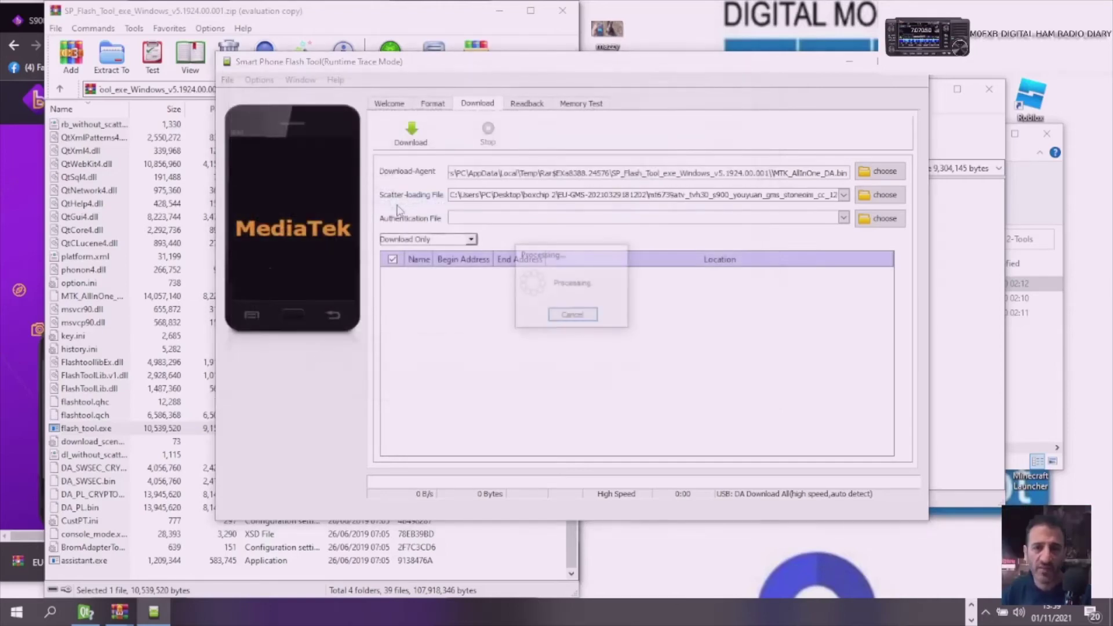
pyautogui.click(473, 241)
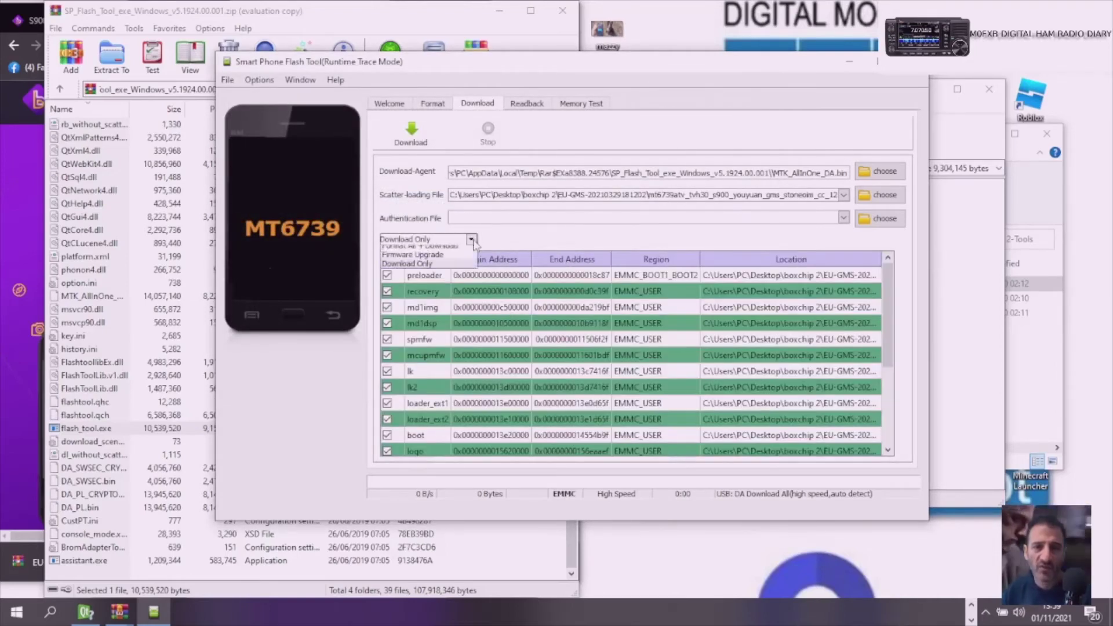
pyautogui.click(461, 267)
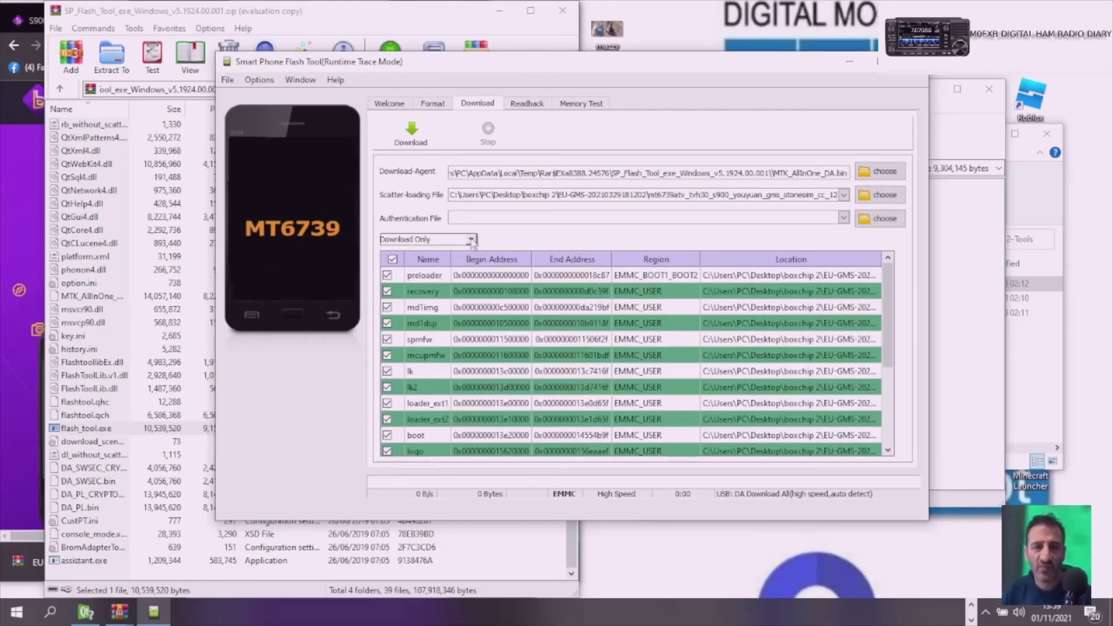
pyautogui.click(473, 241)
pyautogui.click(451, 259)
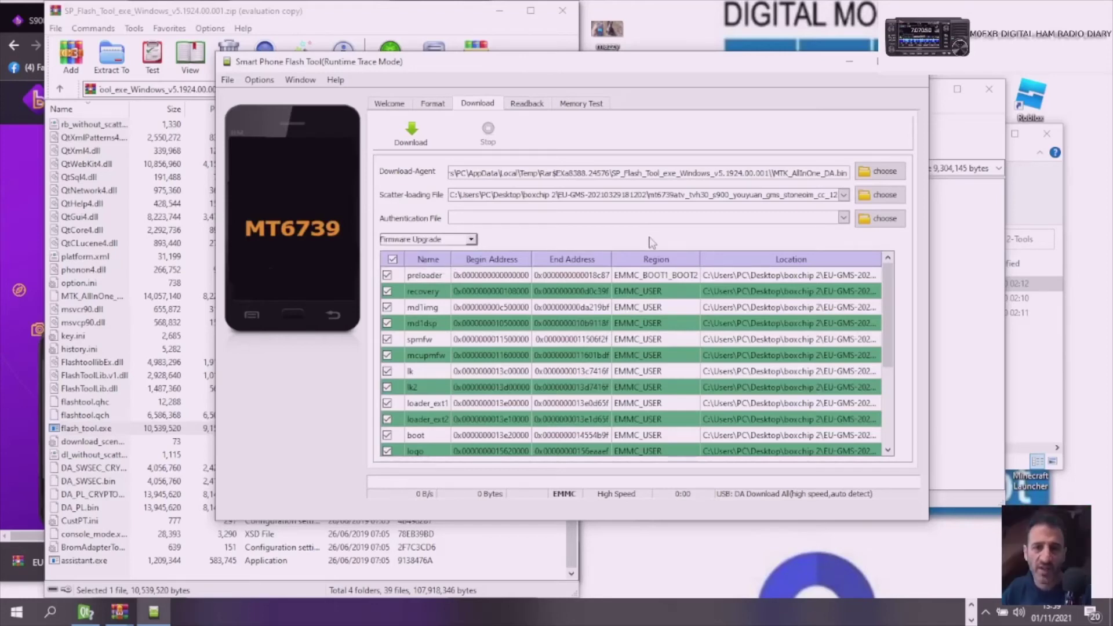
# - Enlarge the SP Flash Tool window upward, downward and leftward to show more partitions
pyautogui.moveTo(600, 54); pyautogui.dragTo(601, 12)
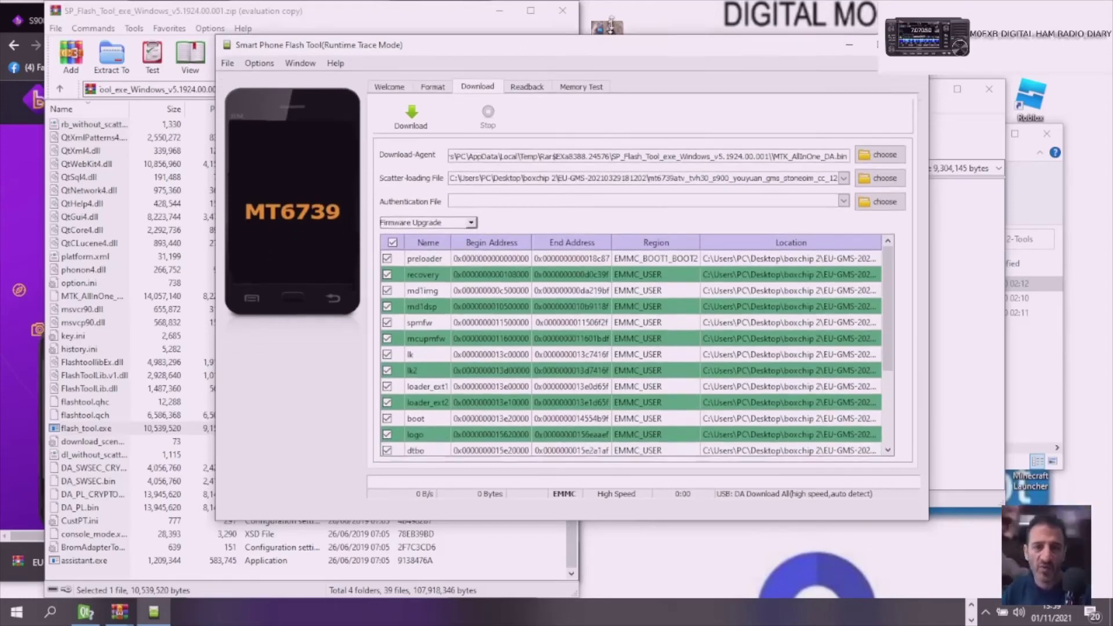
pyautogui.moveTo(497, 521); pyautogui.dragTo(500, 571)
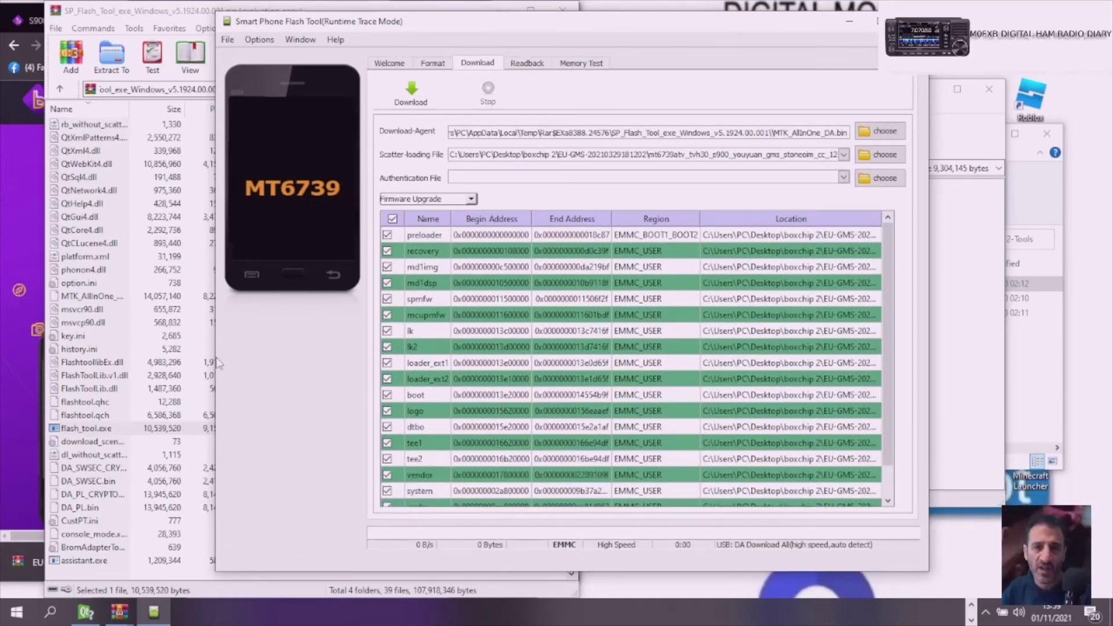
pyautogui.moveTo(212, 360); pyautogui.dragTo(109, 358)
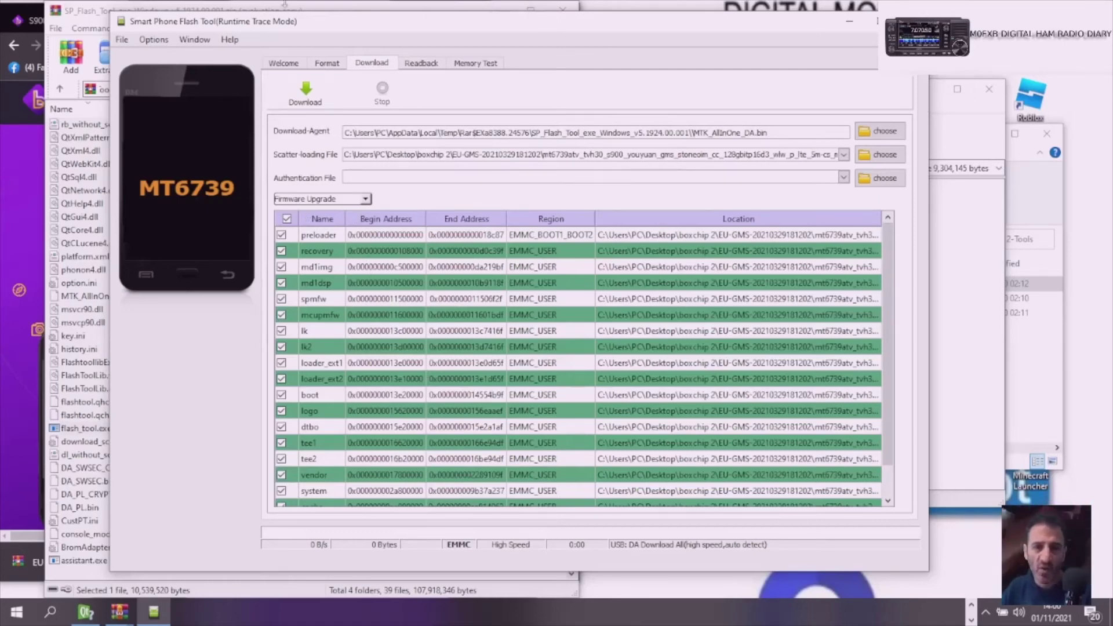
# - Start the Firmware Upgrade download so the tool waits for the radio
pyautogui.click(306, 96)
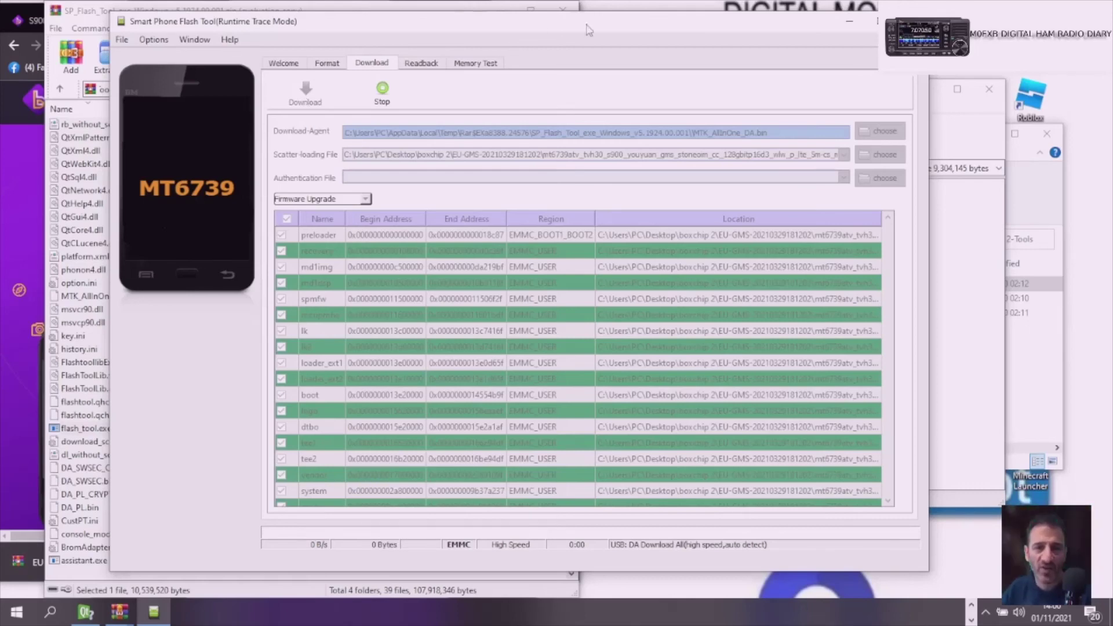
pyautogui.moveTo(589, 30); pyautogui.dragTo(591, 19)
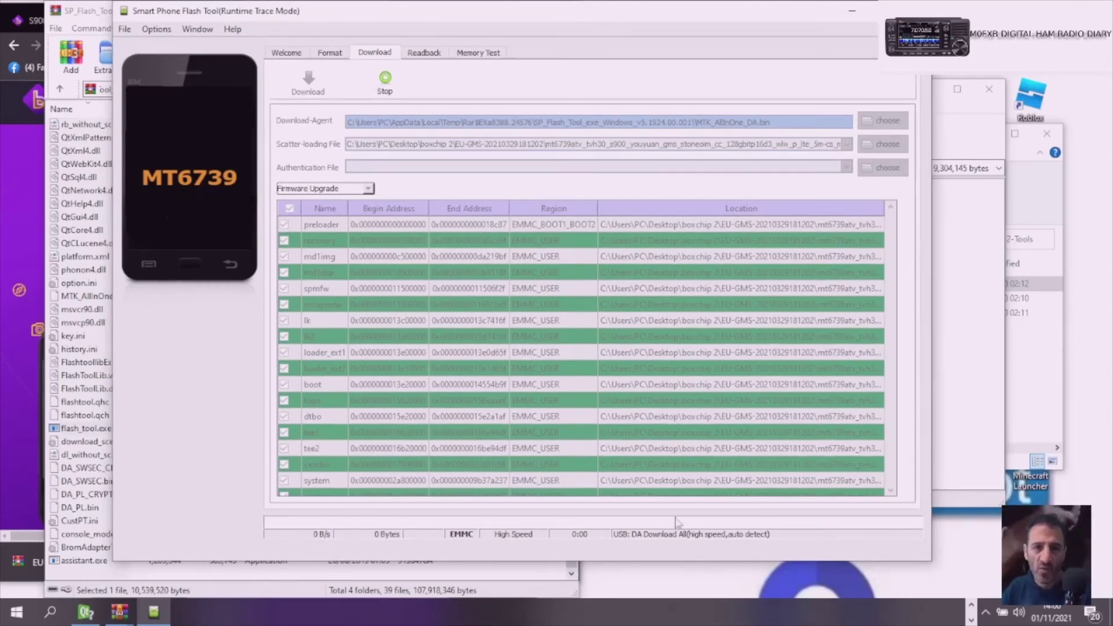